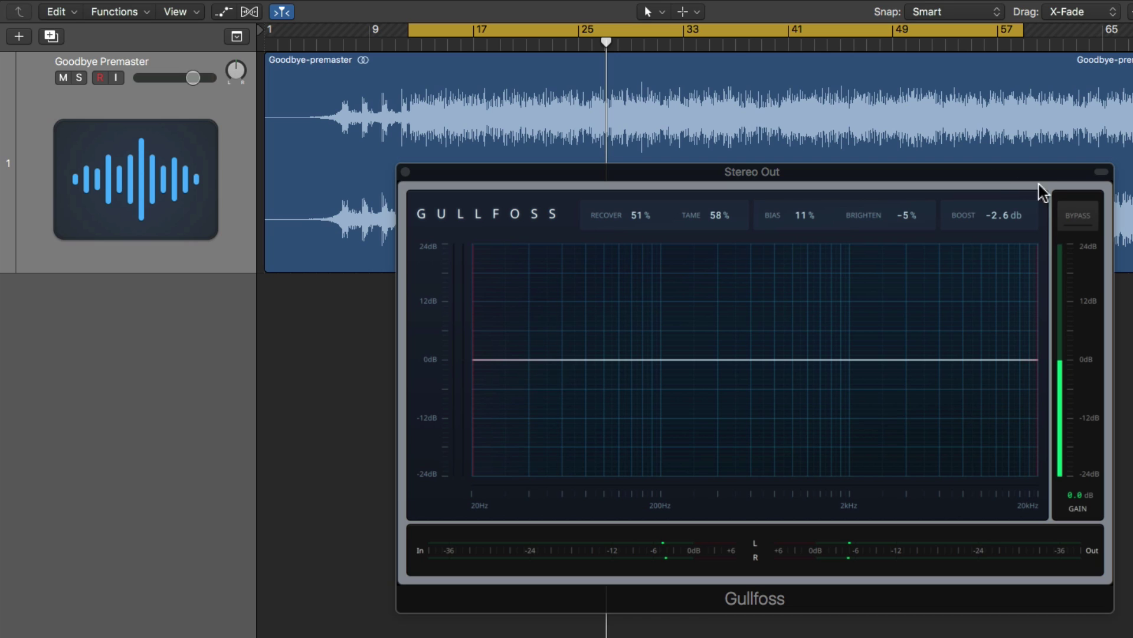
- A/B Gullfoss against the dry mix, then raise Brighten to 0% and Boost to about -1.7 dB
{"action": "left_click", "coordinate": [1077, 216]}
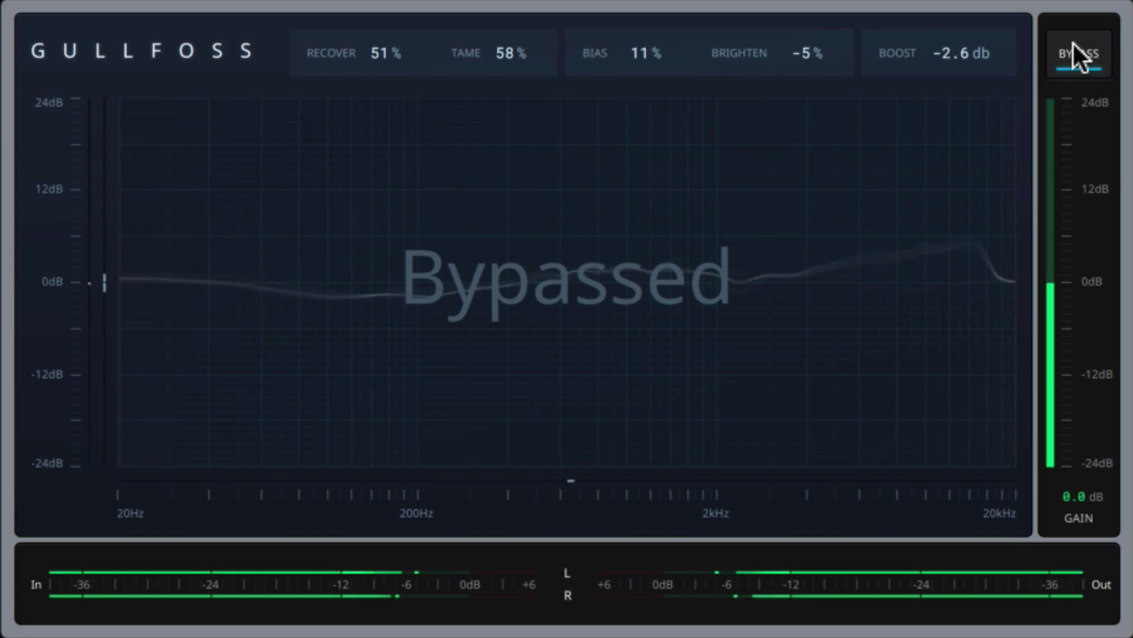
{"action": "left_click", "coordinate": [1075, 48]}
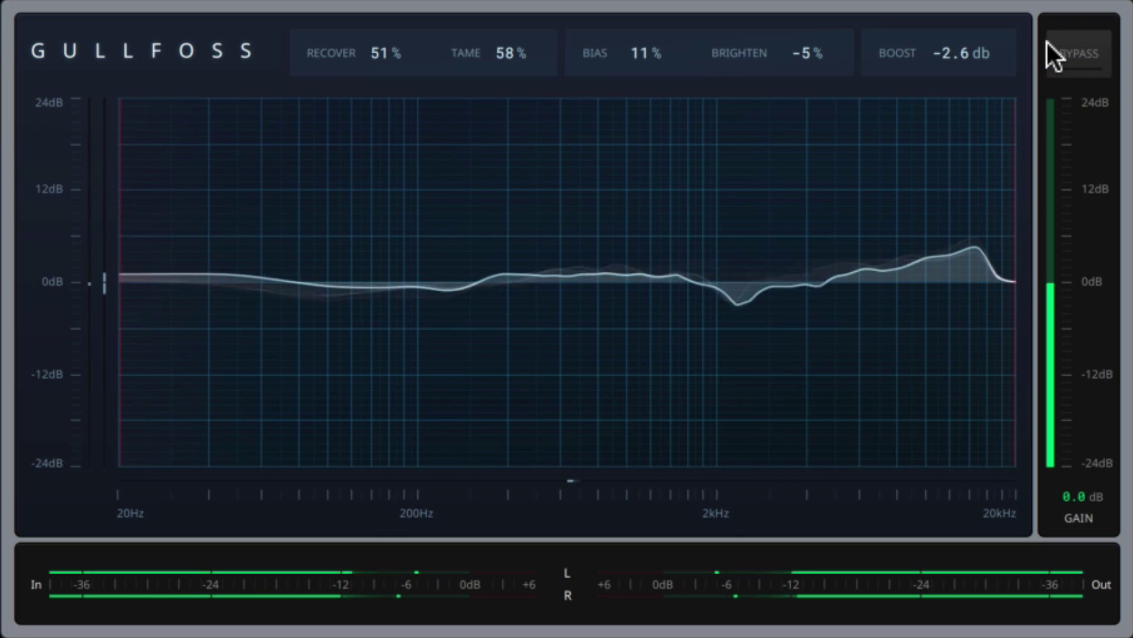
{"action": "left_click_drag", "start_coordinate": [817, 48], "coordinate": [843, 56]}
{"action": "left_click_drag", "start_coordinate": [958, 52], "coordinate": [962, 59]}
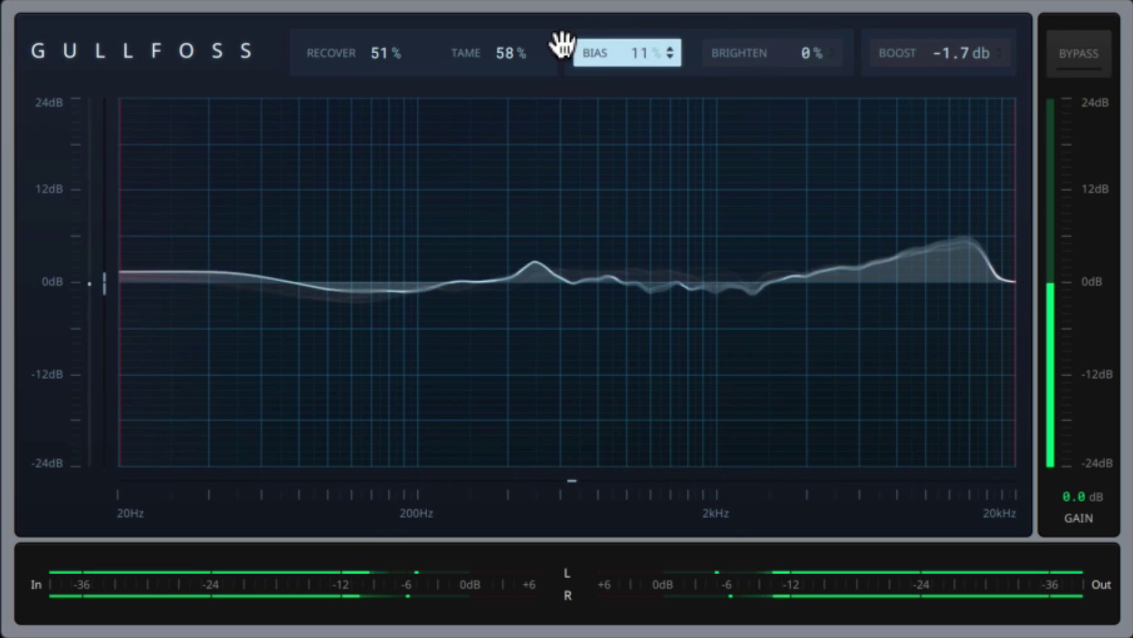
- Lower Tame to 45% and raise Recover to 64%, then compare again with bypass
{"action": "left_click_drag", "start_coordinate": [497, 54], "coordinate": [496, 46]}
{"action": "left_click_drag", "start_coordinate": [387, 52], "coordinate": [387, 59]}
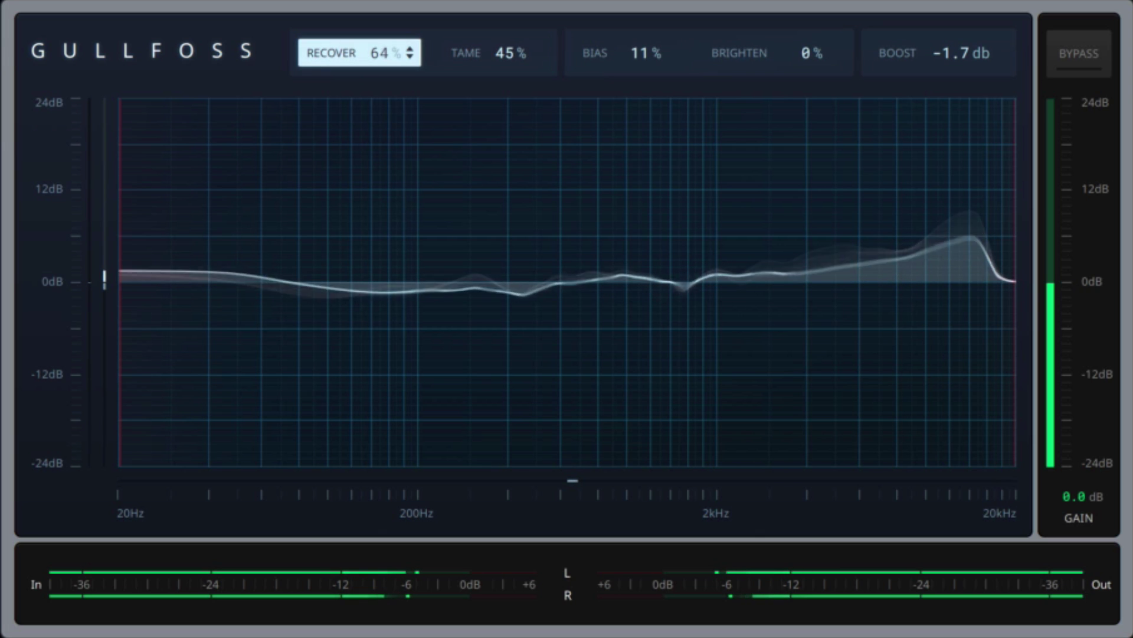
{"action": "left_click", "coordinate": [1067, 57]}
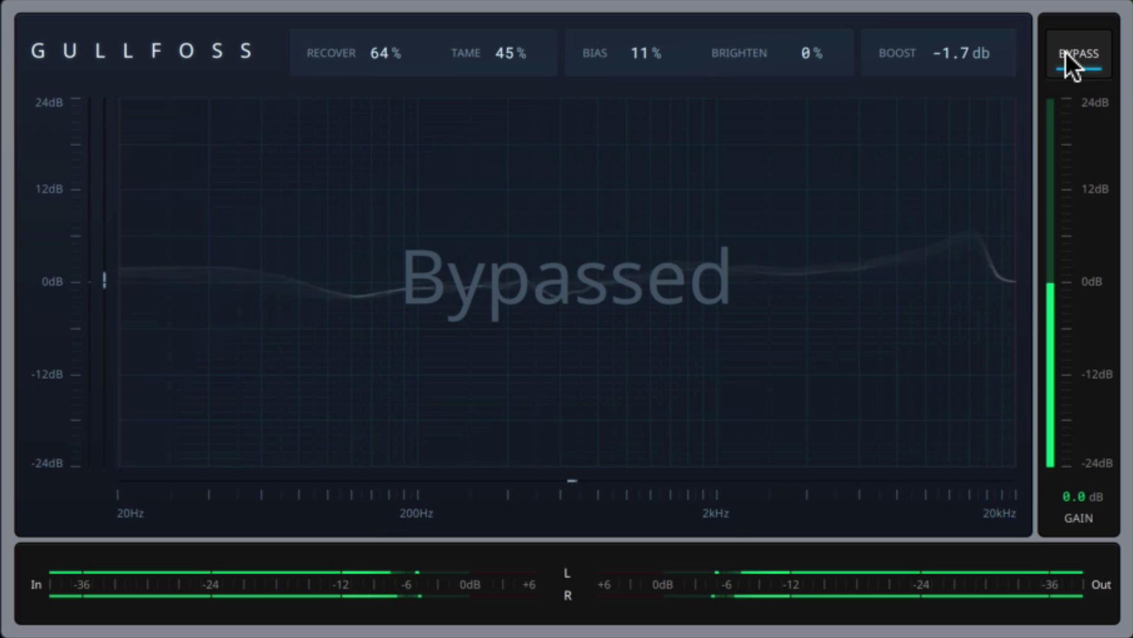
{"action": "left_click", "coordinate": [1066, 53]}
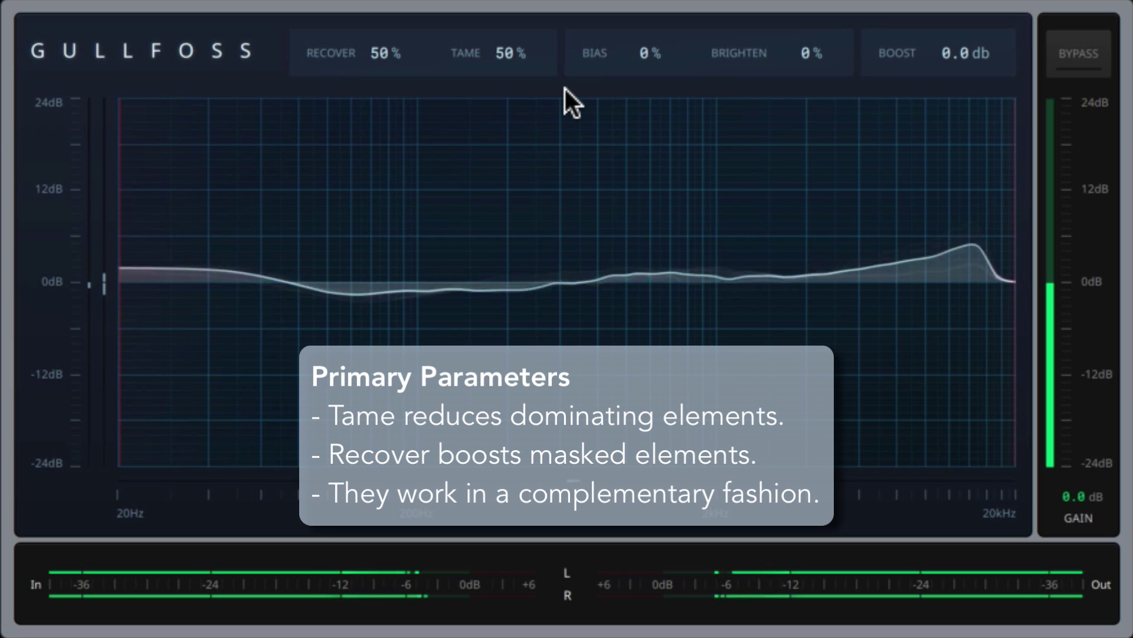
- Use the mouse wheel on the fields to bring Recover to 46% and Tame to 55%
{"action": "scroll", "coordinate": [392, 55], "scroll_direction": "down", "scroll_amount": 10}
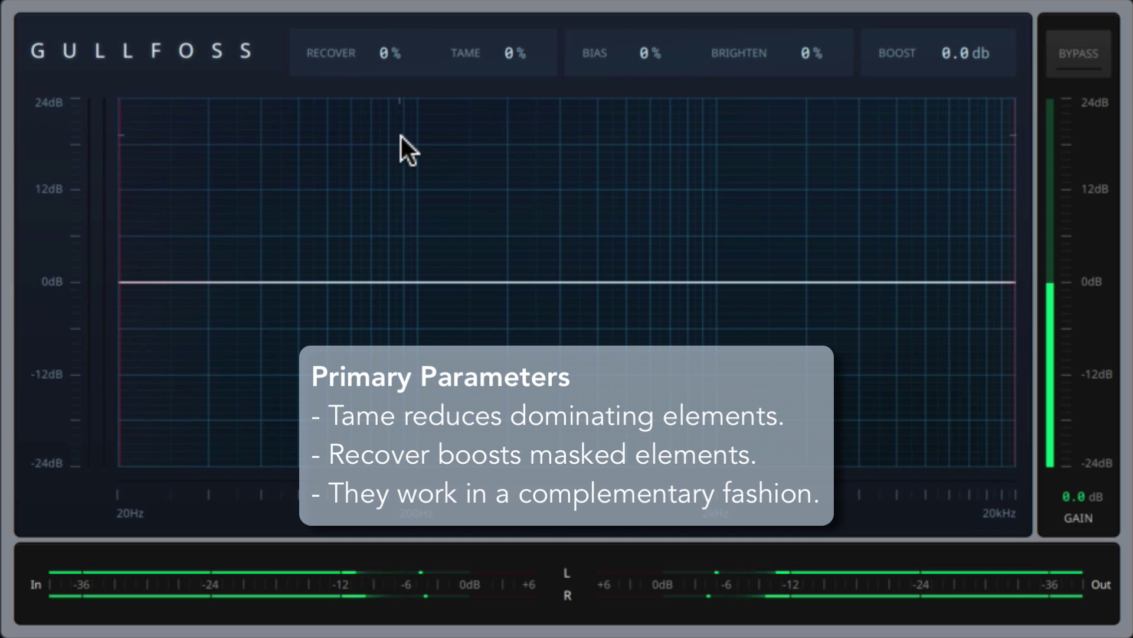
{"action": "scroll", "coordinate": [390, 54], "scroll_direction": "up", "scroll_amount": 9}
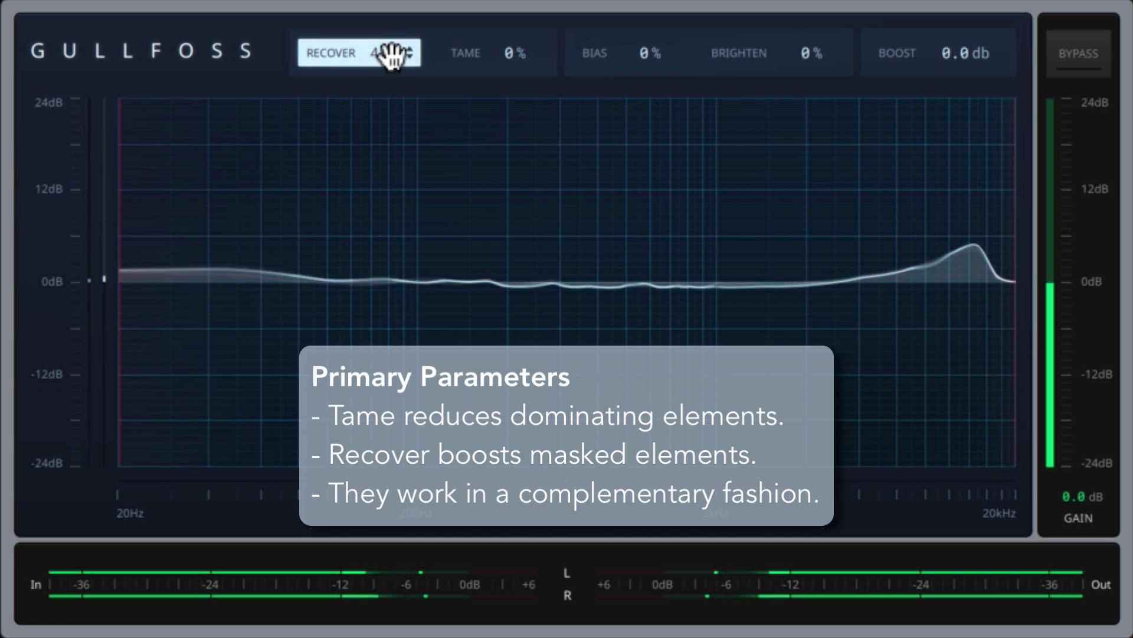
{"action": "scroll", "coordinate": [514, 59], "scroll_direction": "up", "scroll_amount": 11}
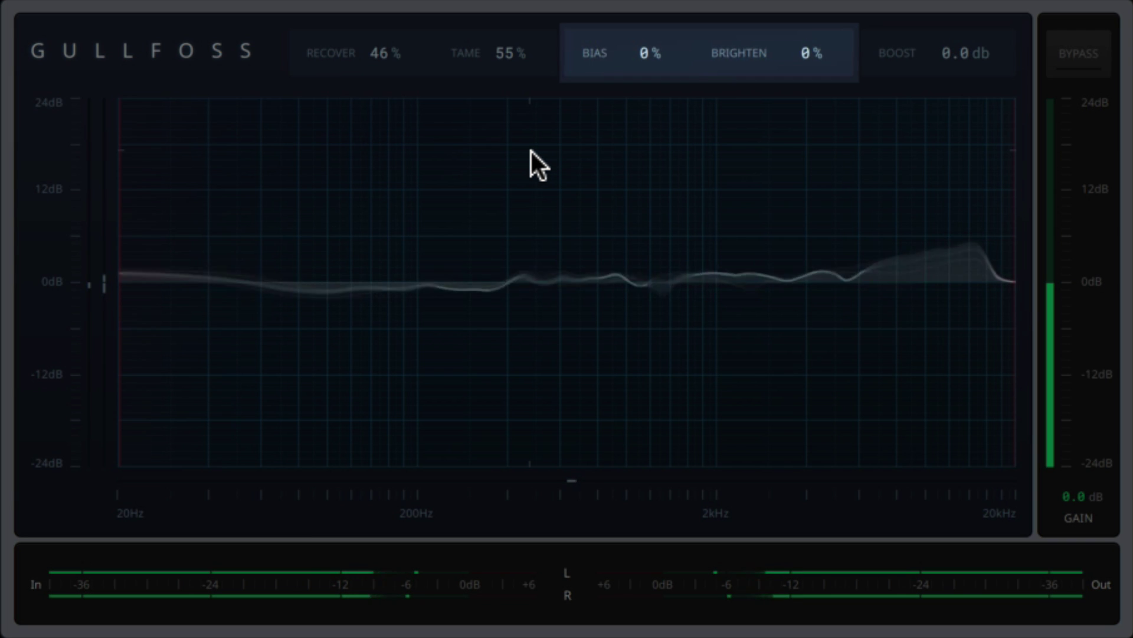
- Zero Tame and Recover, then raise Bias to about 29% and lift Brighten
{"action": "double_click", "coordinate": [506, 52]}
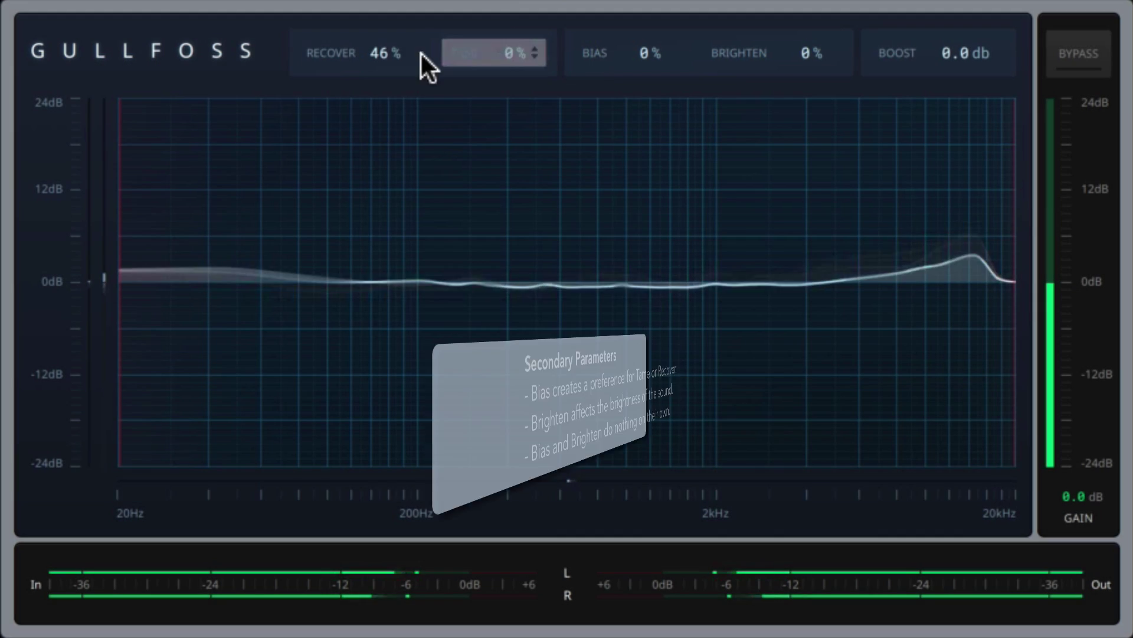
{"action": "double_click", "coordinate": [414, 53]}
{"action": "mouse_move", "coordinate": [650, 52]}
{"action": "left_mouse_down"}
{"action": "mouse_move", "coordinate": [649, 23]}
{"action": "mouse_move", "coordinate": [649, 39]}
{"action": "left_mouse_up"}
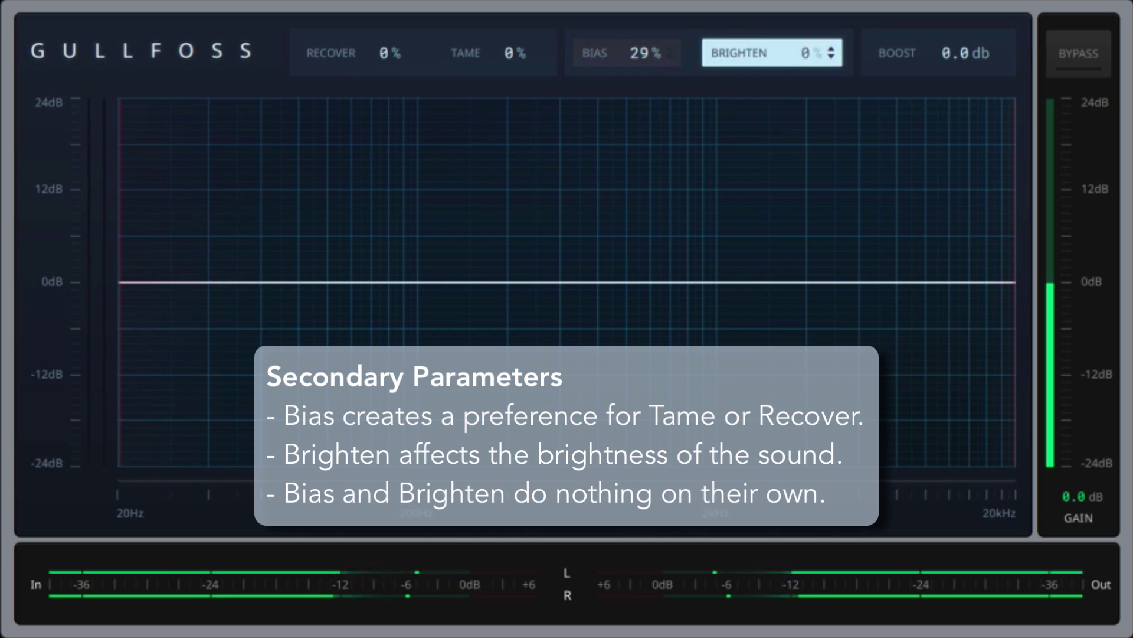
{"action": "mouse_move", "coordinate": [809, 52]}
{"action": "left_mouse_down"}
{"action": "mouse_move", "coordinate": [809, 36]}
{"action": "mouse_move", "coordinate": [809, 47]}
{"action": "left_mouse_up"}
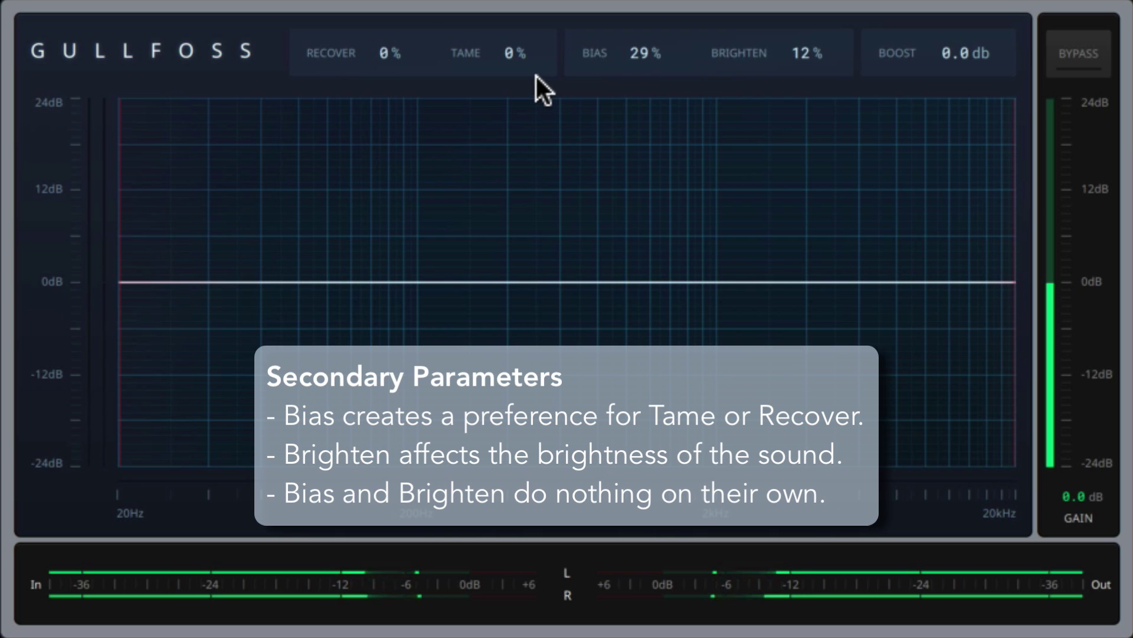
- Set Tame to 54% and Recover to 56%, and sweep Bias and Brighten by ear to 24% and 17%
{"action": "left_click_drag", "start_coordinate": [520, 54], "coordinate": [519, 26]}
{"action": "mouse_move", "coordinate": [392, 56]}
{"action": "left_mouse_down"}
{"action": "mouse_move", "coordinate": [392, 33]}
{"action": "mouse_move", "coordinate": [392, 50]}
{"action": "left_mouse_up"}
{"action": "left_click_drag", "start_coordinate": [496, 50], "coordinate": [497, 47]}
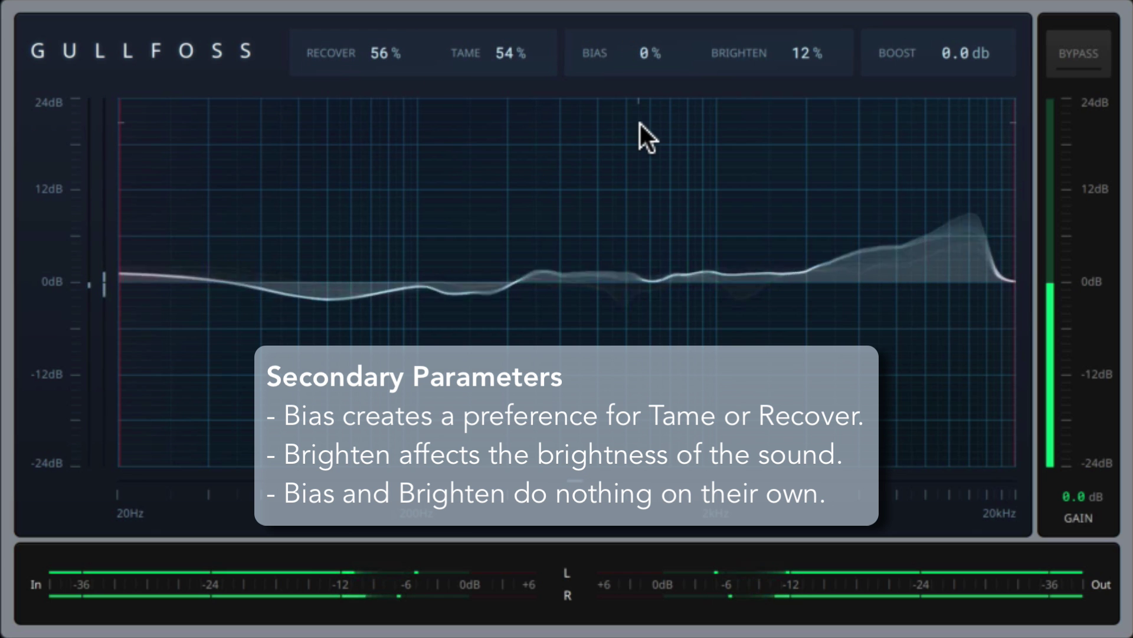
{"action": "mouse_move", "coordinate": [653, 51]}
{"action": "left_mouse_down"}
{"action": "mouse_move", "coordinate": [652, 92]}
{"action": "mouse_move", "coordinate": [653, 16]}
{"action": "mouse_move", "coordinate": [653, 42]}
{"action": "left_mouse_up"}
{"action": "mouse_move", "coordinate": [805, 54]}
{"action": "left_mouse_down"}
{"action": "mouse_move", "coordinate": [806, 13]}
{"action": "mouse_move", "coordinate": [805, 109]}
{"action": "mouse_move", "coordinate": [805, 59]}
{"action": "mouse_move", "coordinate": [792, 71]}
{"action": "left_mouse_up"}
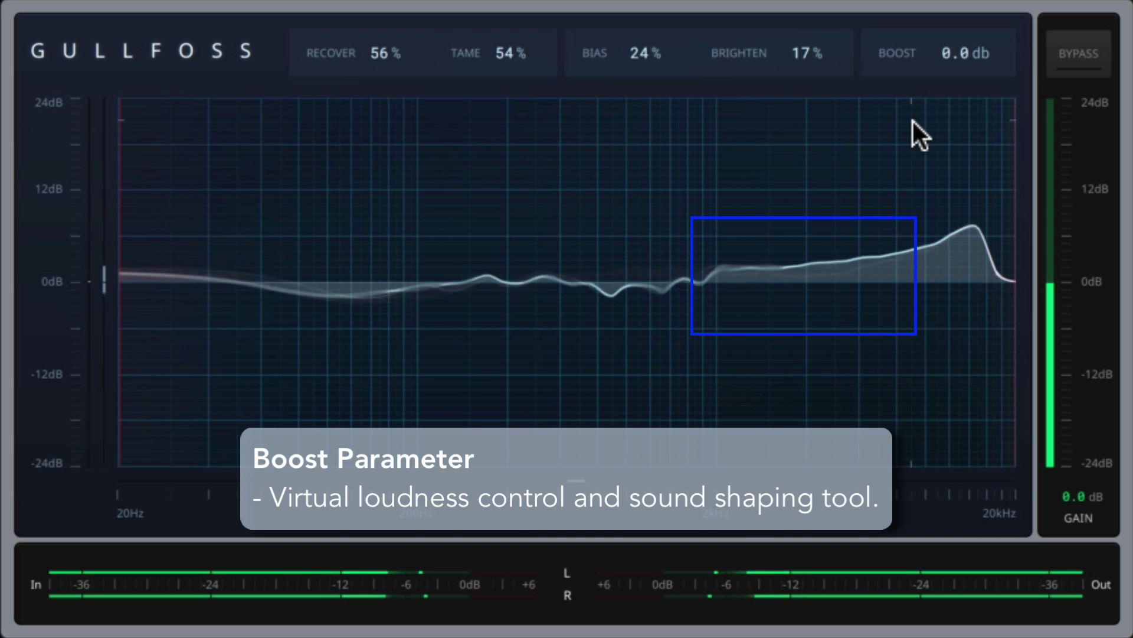
- Audition Boost by sweeping it, resetting to 0.0 dB and entering 9.5 dB, ending at -1.3 dB
{"action": "left_click_drag", "start_coordinate": [931, 52], "coordinate": [931, 125]}
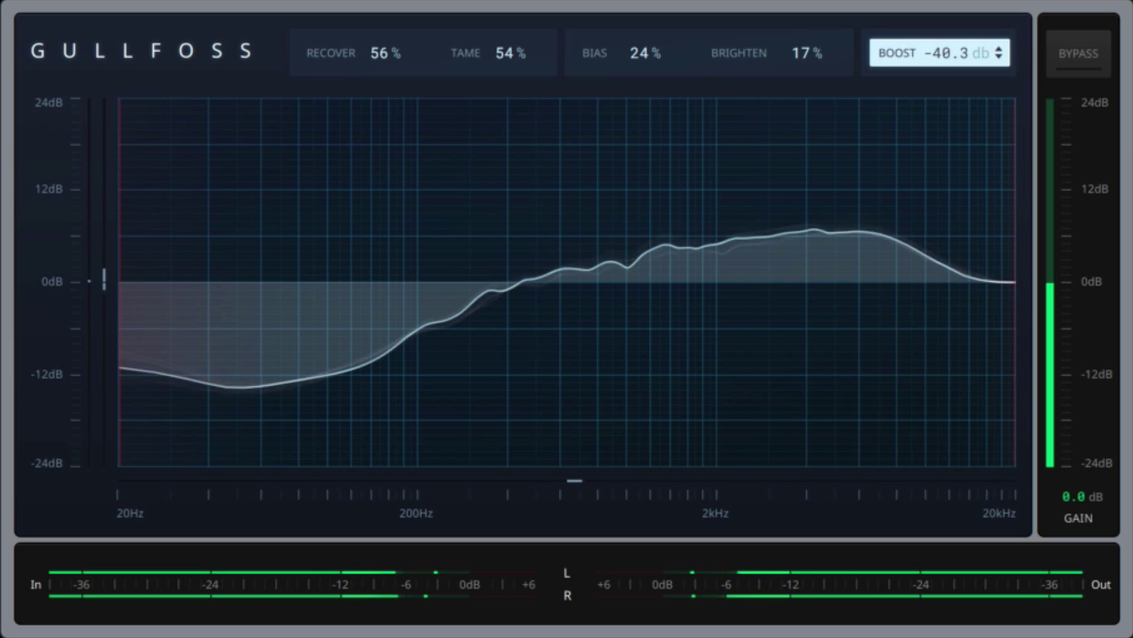
{"action": "type", "text": "0"}
{"action": "key", "text": "Return"}
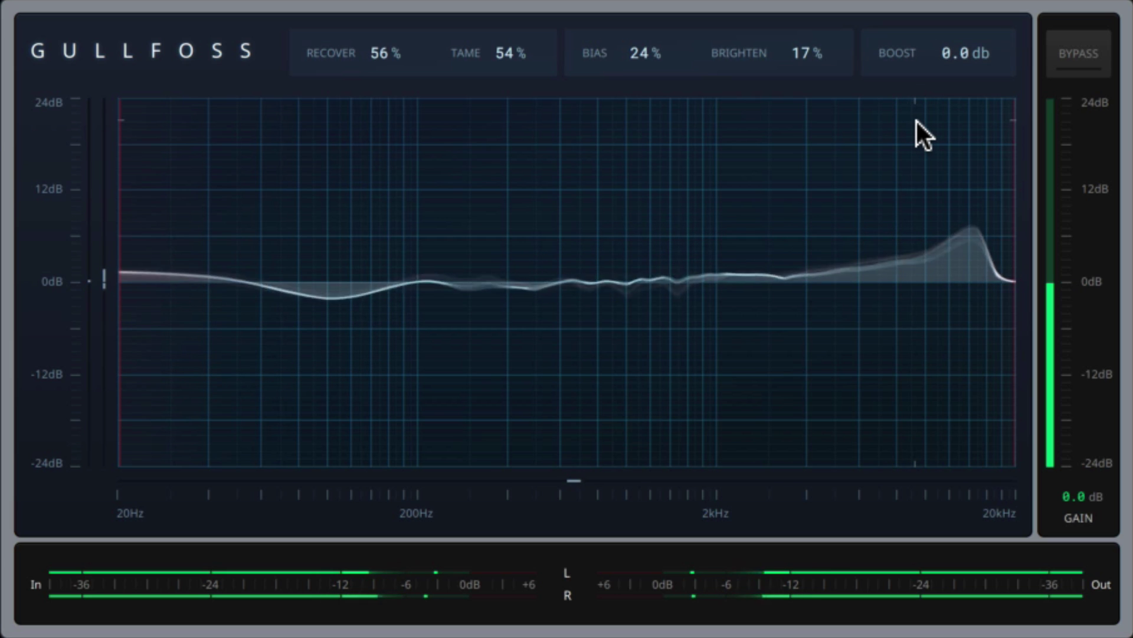
{"action": "left_click", "coordinate": [900, 53]}
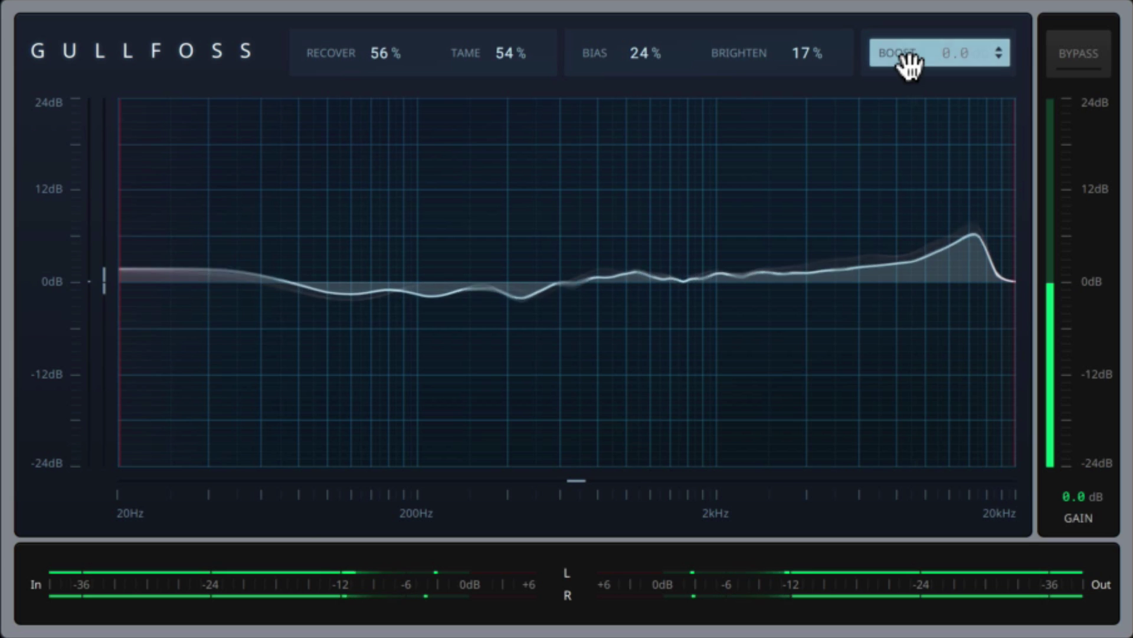
{"action": "type", "text": "9.5"}
{"action": "mouse_move", "coordinate": [938, 53]}
{"action": "left_mouse_down"}
{"action": "mouse_move", "coordinate": [938, 26]}
{"action": "mouse_move", "coordinate": [939, 110]}
{"action": "mouse_move", "coordinate": [938, 65]}
{"action": "left_mouse_up"}
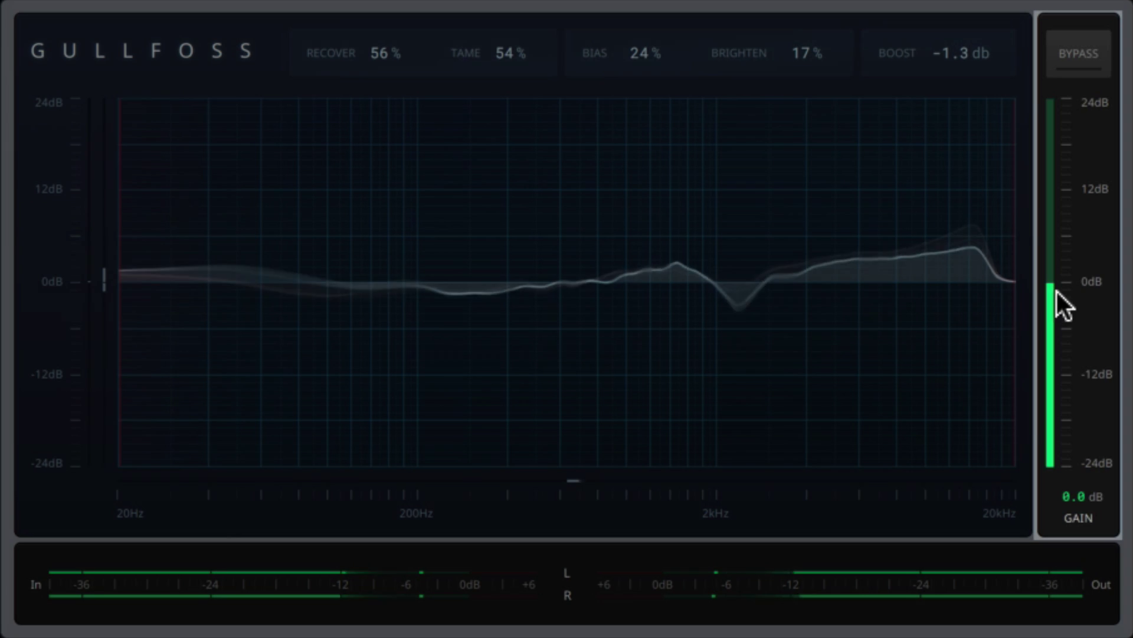
- Lower the Gullfoss output gain fader to about -0.7 dB
{"action": "mouse_move", "coordinate": [1058, 292]}
{"action": "left_mouse_down"}
{"action": "mouse_move", "coordinate": [1058, 418]}
{"action": "mouse_move", "coordinate": [1057, 283]}
{"action": "left_mouse_up"}
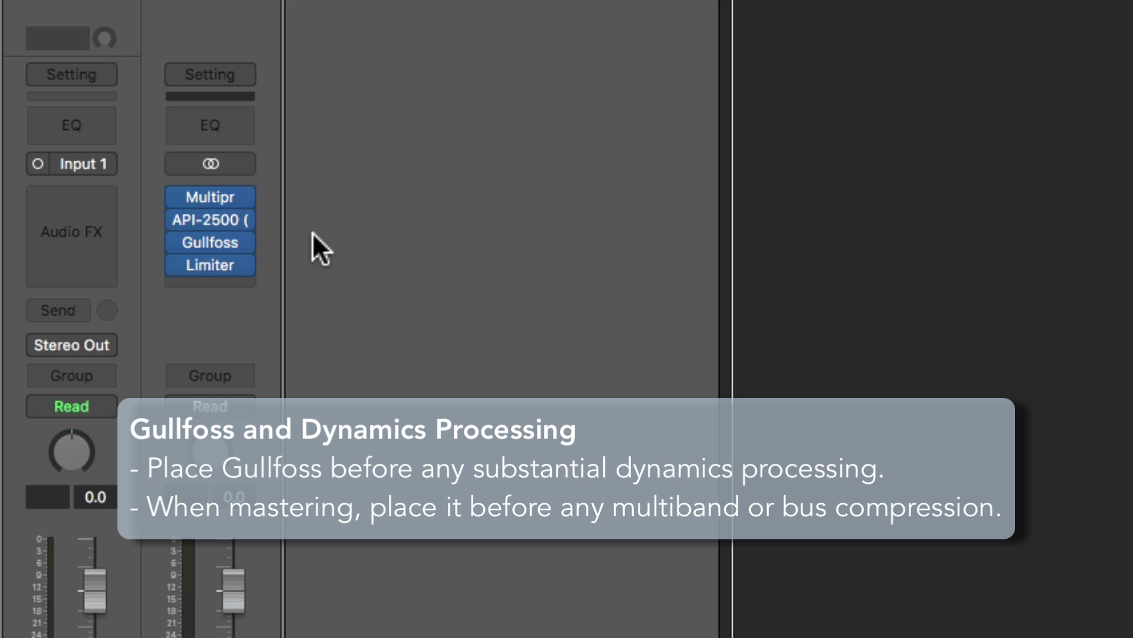
- Move the Gullfoss insert above Multipressor and API-2500 to the top of the Stereo Out chain
{"action": "left_click_drag", "start_coordinate": [225, 243], "coordinate": [240, 198]}
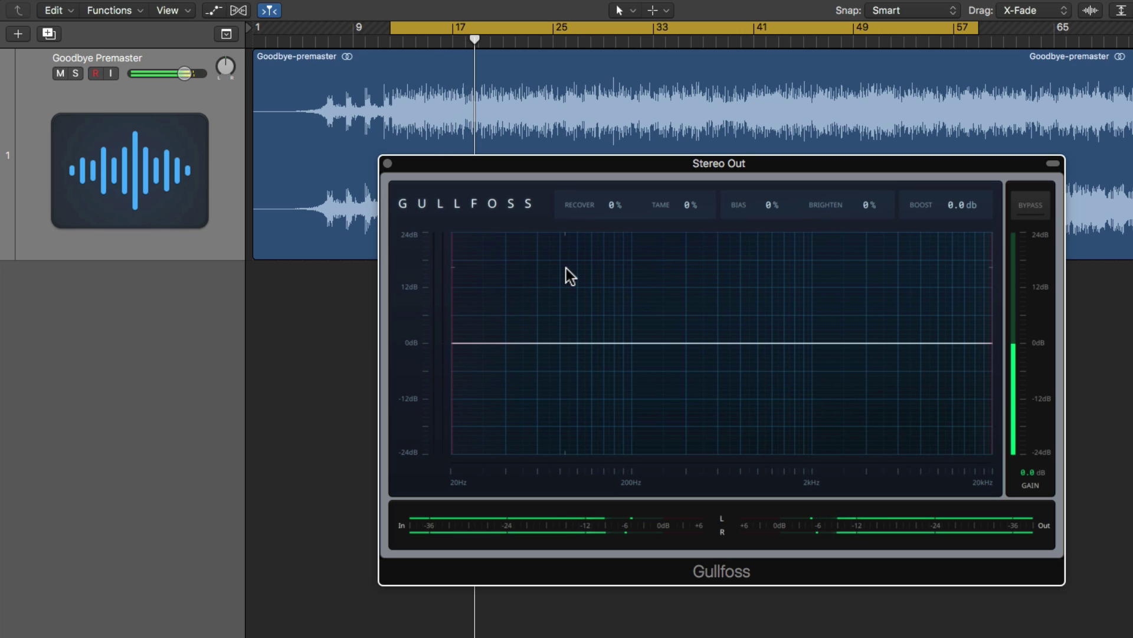
- Stop playback, raise Recover to 50% and pull Brighten down to -18%
{"action": "key", "text": "space"}
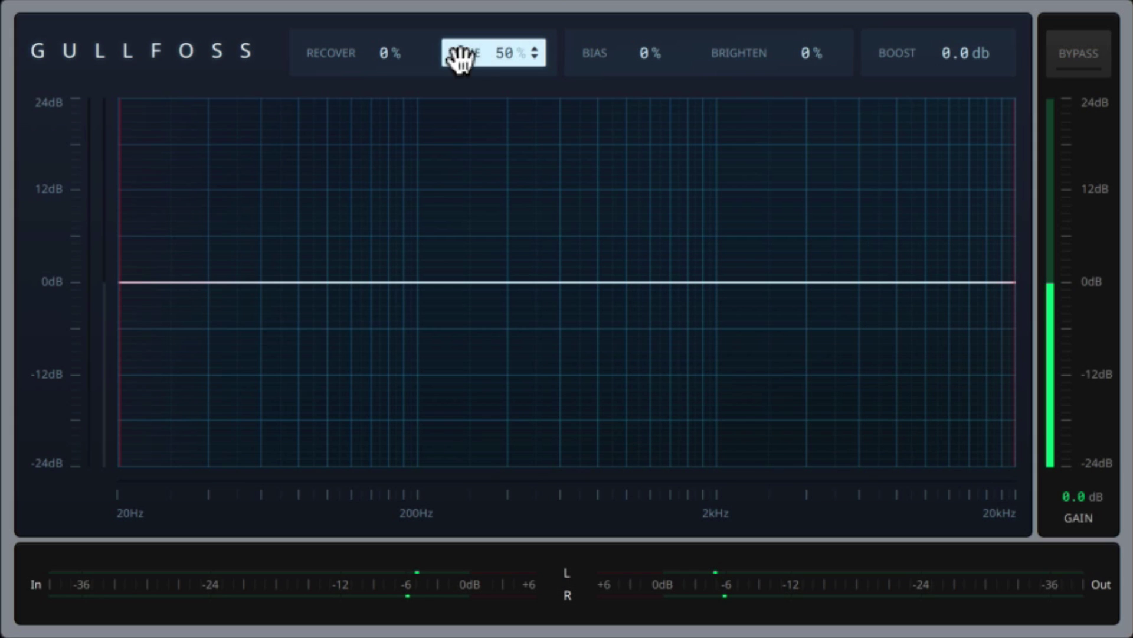
{"action": "left_click_drag", "start_coordinate": [367, 56], "coordinate": [367, 39]}
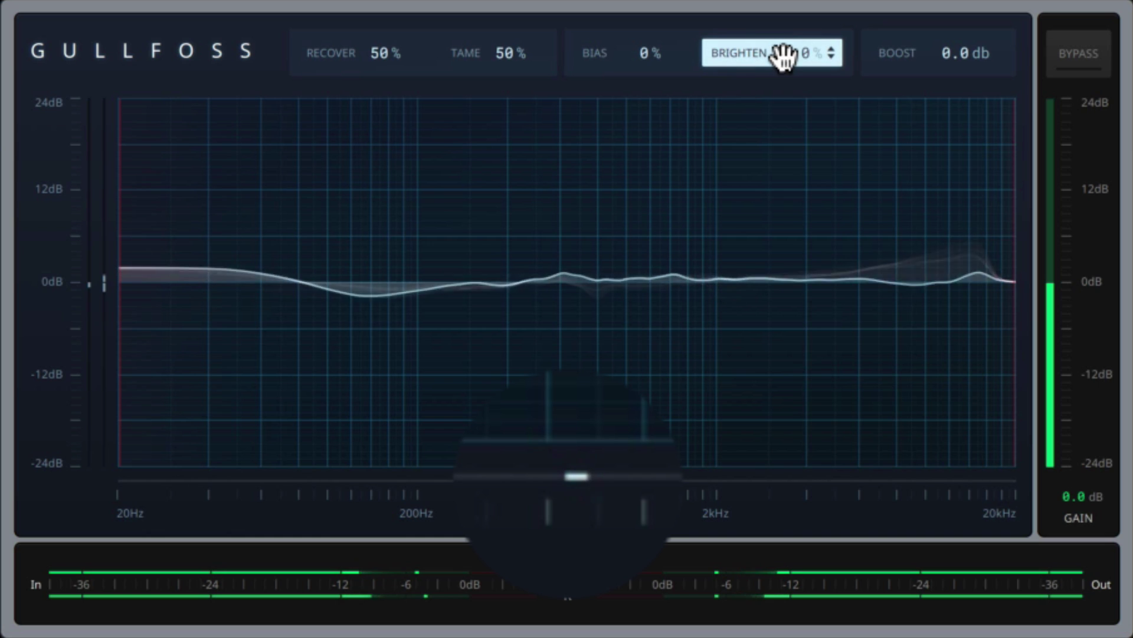
{"action": "left_click_drag", "start_coordinate": [776, 56], "coordinate": [776, 104]}
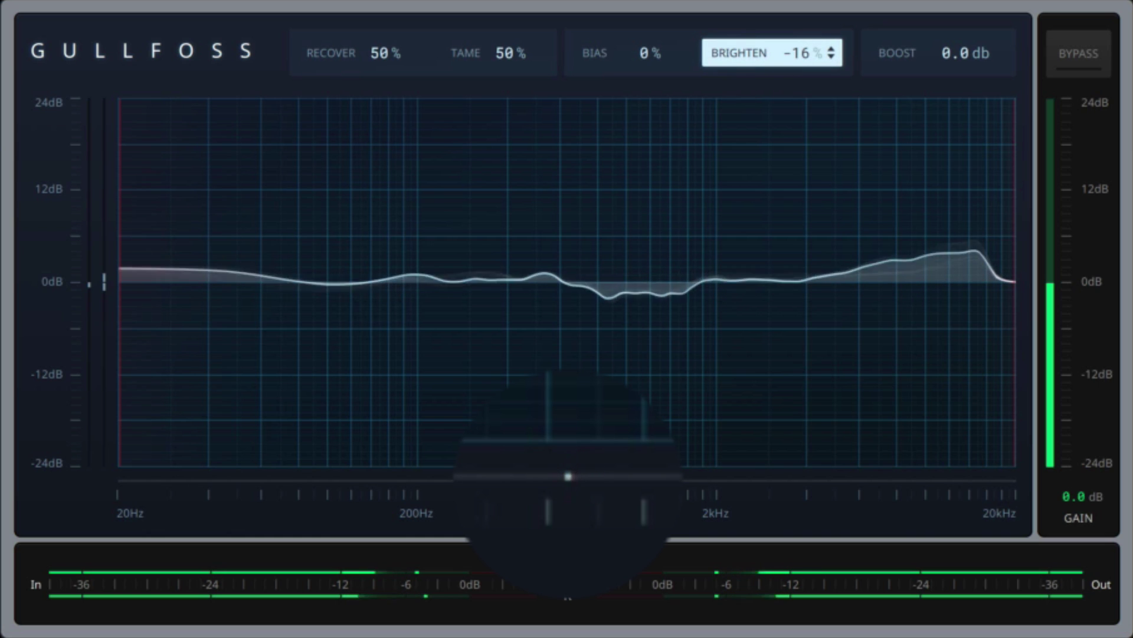
{"action": "left_click_drag", "start_coordinate": [776, 103], "coordinate": [779, 71]}
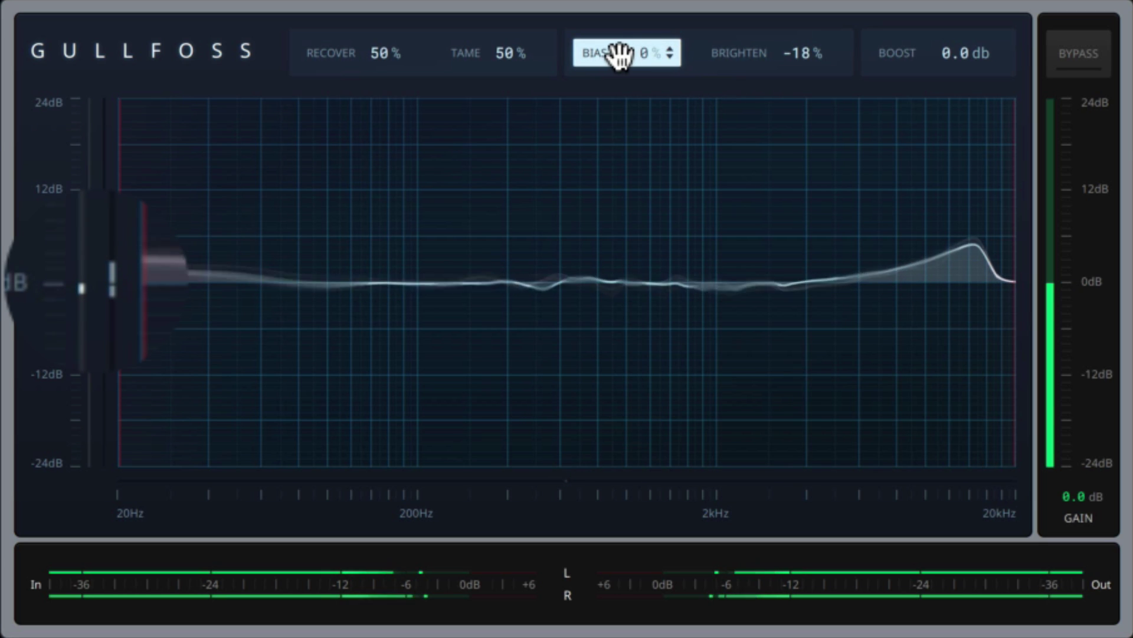
- Set Bias to 20%, then A/B the processed sound against the bypassed mix
{"action": "mouse_move", "coordinate": [618, 56]}
{"action": "left_mouse_down"}
{"action": "mouse_move", "coordinate": [619, 35]}
{"action": "mouse_move", "coordinate": [618, 77]}
{"action": "mouse_move", "coordinate": [618, 56]}
{"action": "left_mouse_up"}
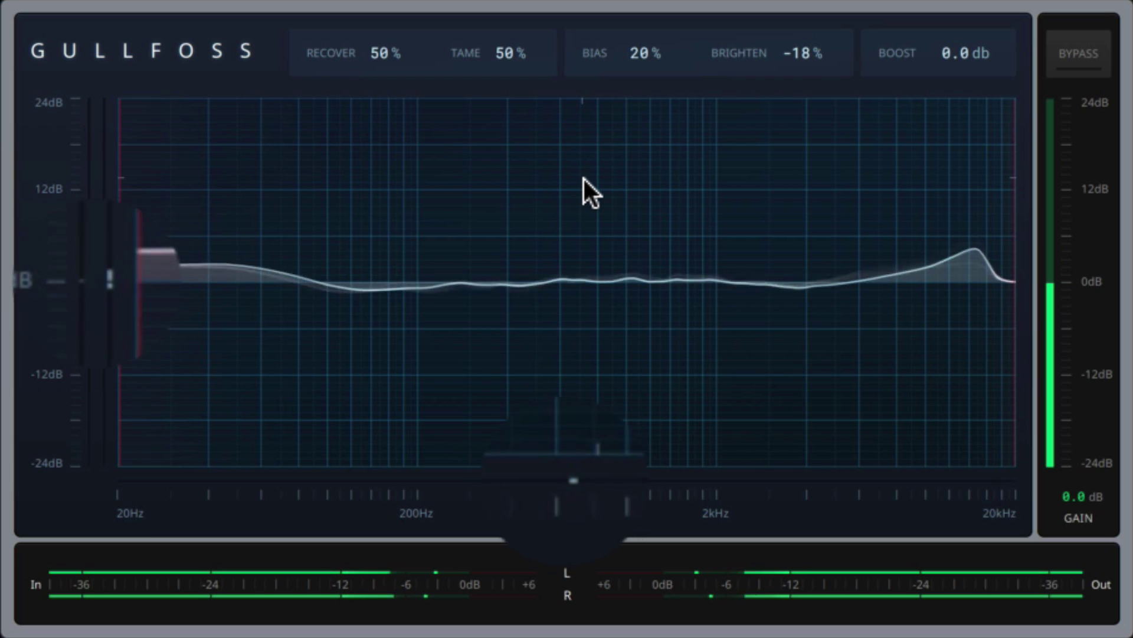
{"action": "left_click", "coordinate": [1090, 46]}
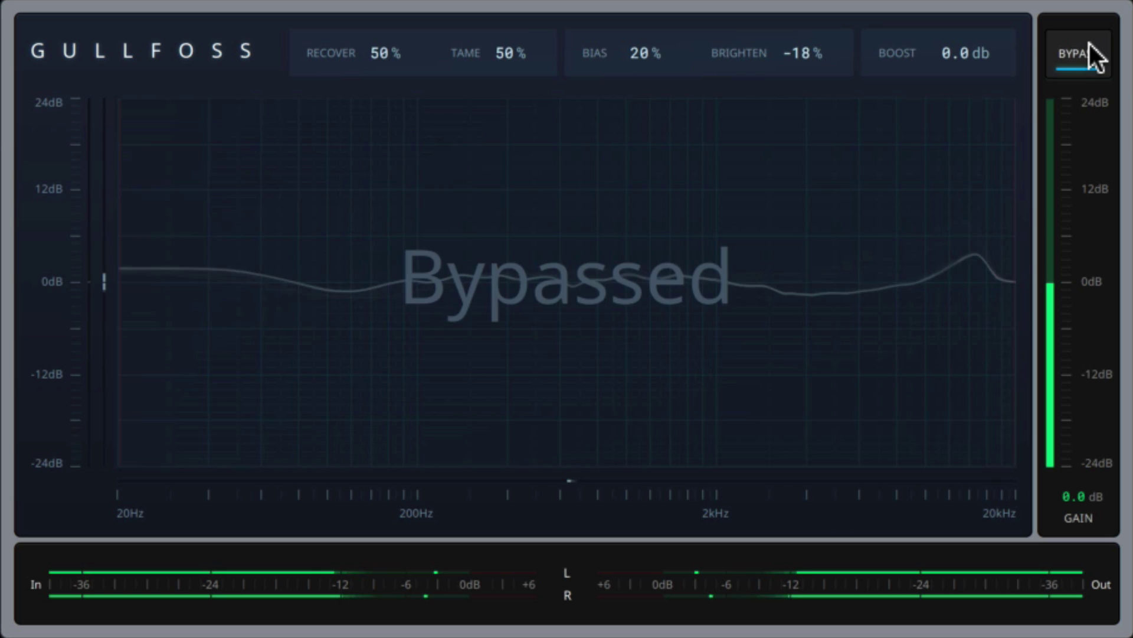
{"action": "left_click", "coordinate": [1090, 46]}
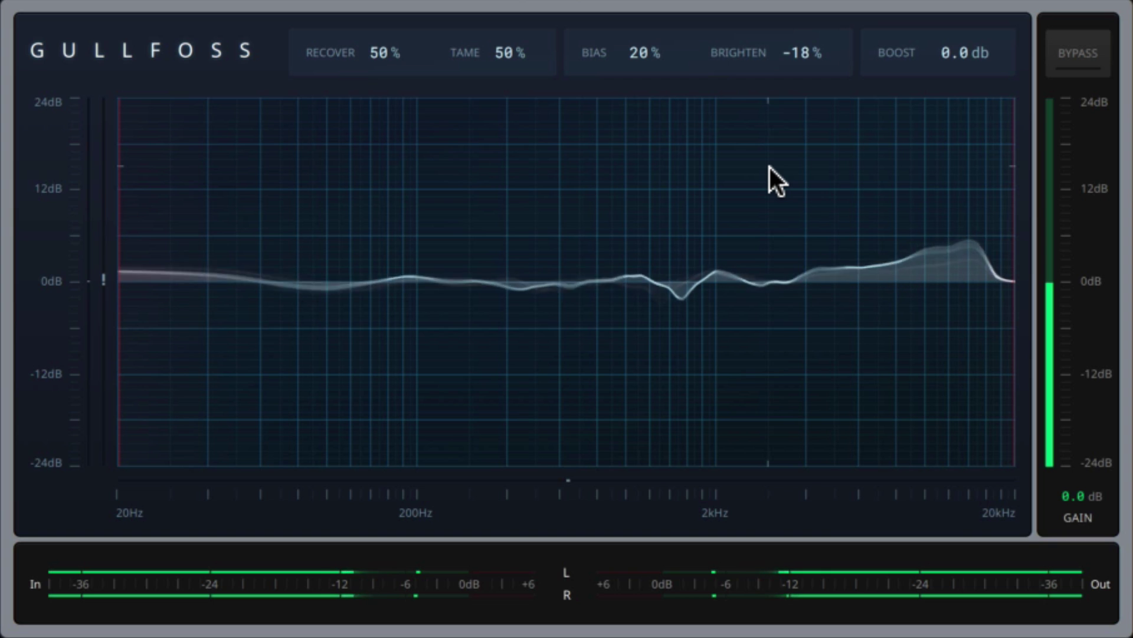
- Raise Boost to 1.5 dB, try Brighten near 0%, and settle Recover at 42%
{"action": "left_click_drag", "start_coordinate": [903, 79], "coordinate": [905, 50]}
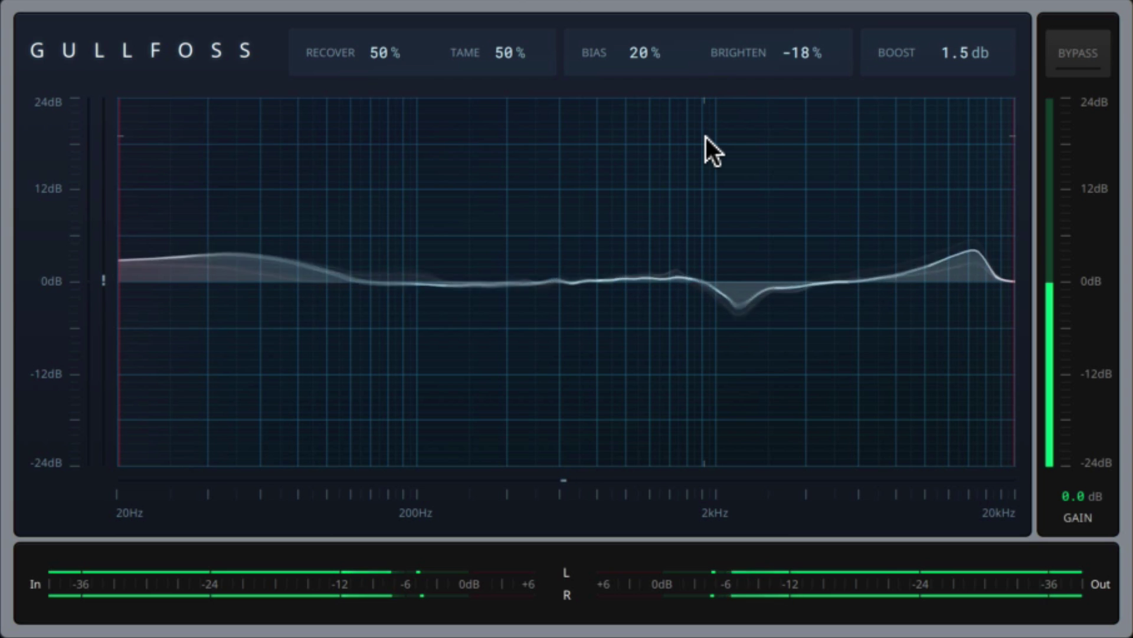
{"action": "left_click_drag", "start_coordinate": [364, 51], "coordinate": [487, 168]}
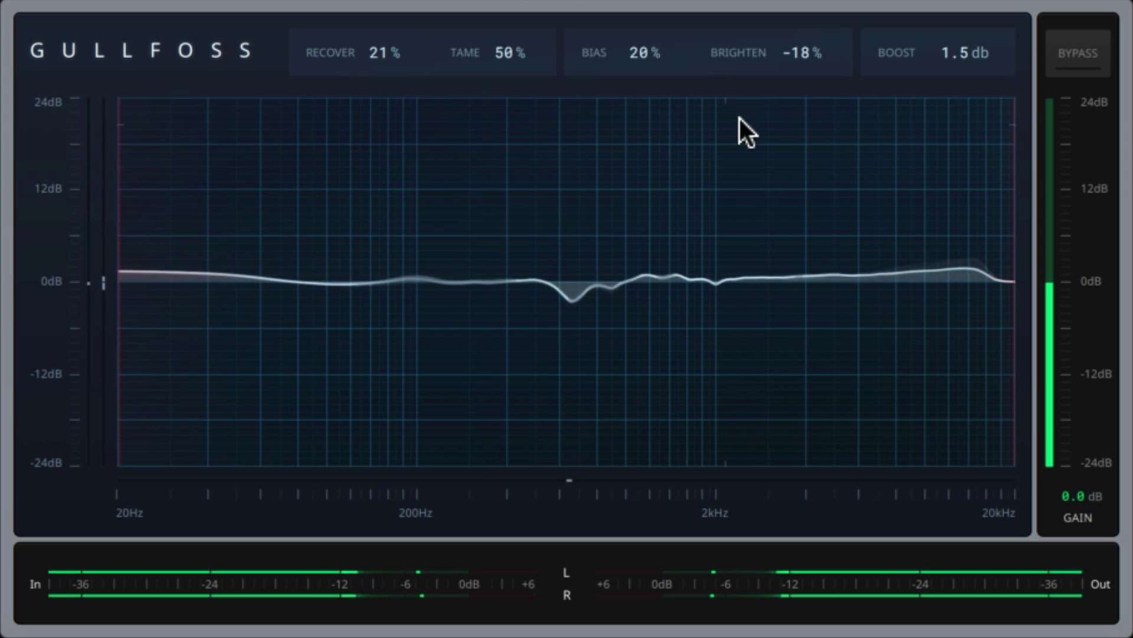
{"action": "left_click_drag", "start_coordinate": [764, 55], "coordinate": [763, 41]}
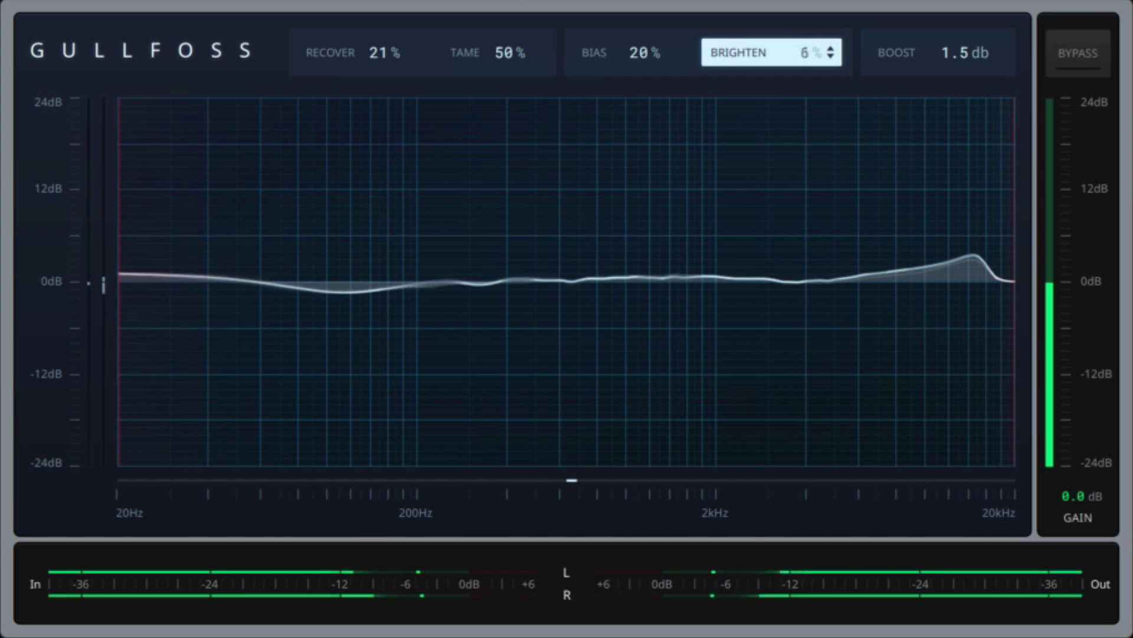
{"action": "left_click_drag", "start_coordinate": [764, 41], "coordinate": [759, 61]}
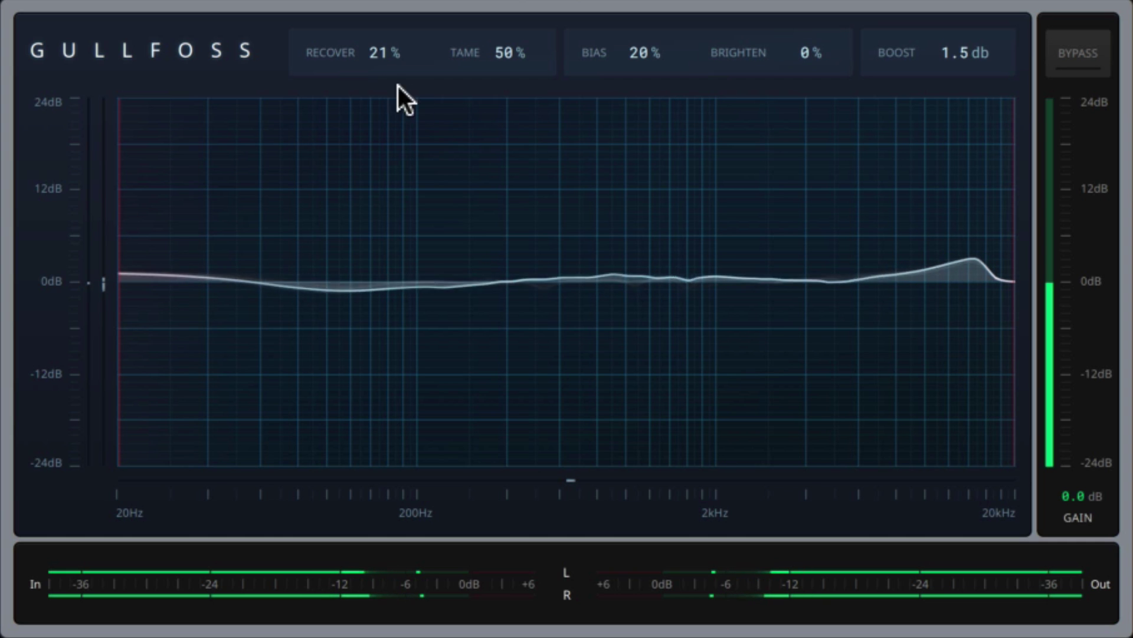
{"action": "left_click_drag", "start_coordinate": [359, 53], "coordinate": [359, 28]}
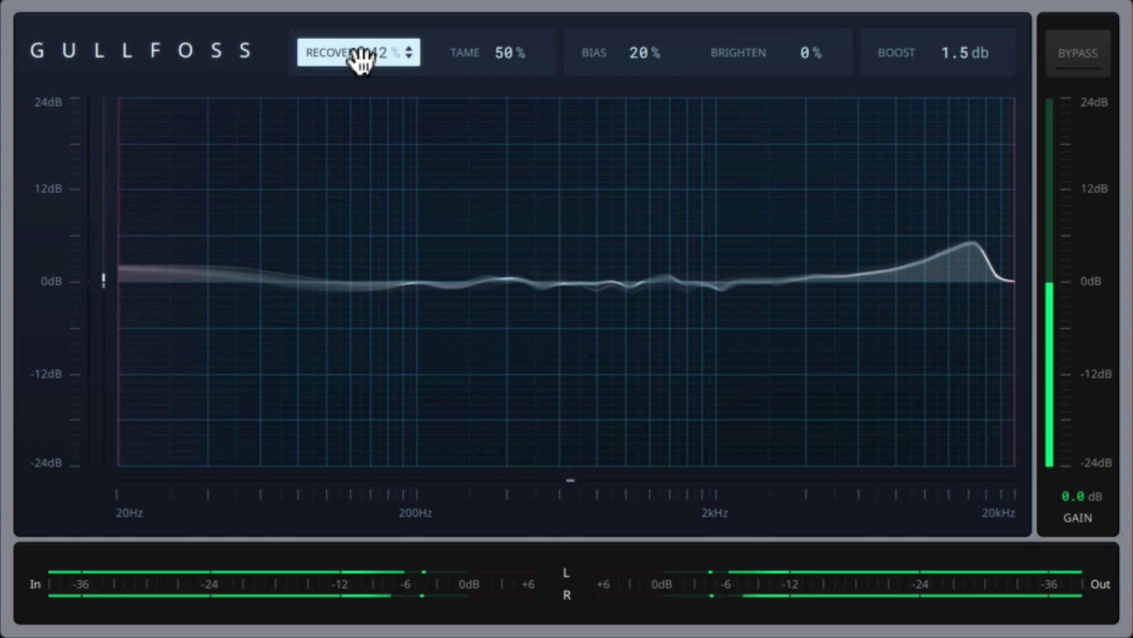
- Compare against the dry mix with bypass, then set Brighten to -3%
{"action": "left_click", "coordinate": [1071, 54]}
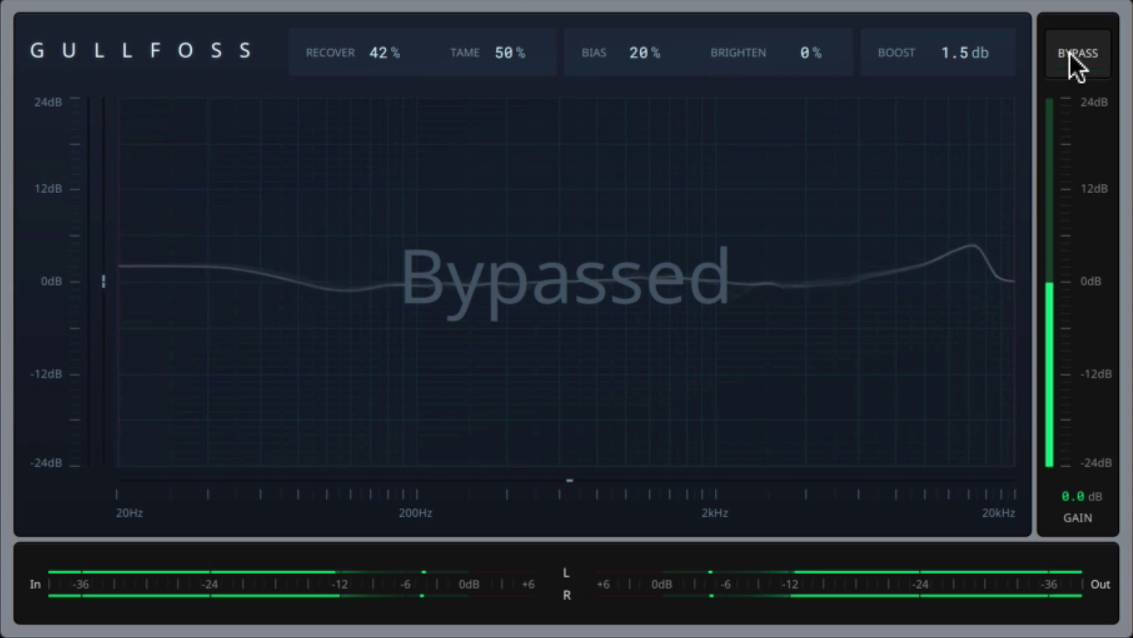
{"action": "left_click", "coordinate": [1071, 54]}
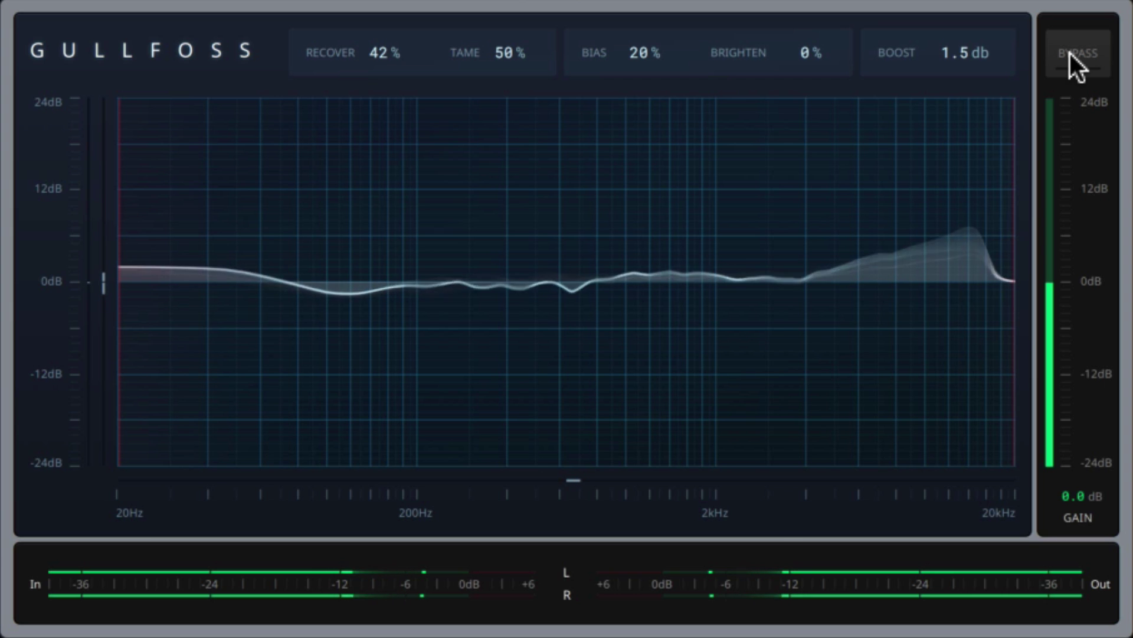
{"action": "left_click_drag", "start_coordinate": [827, 52], "coordinate": [777, 109]}
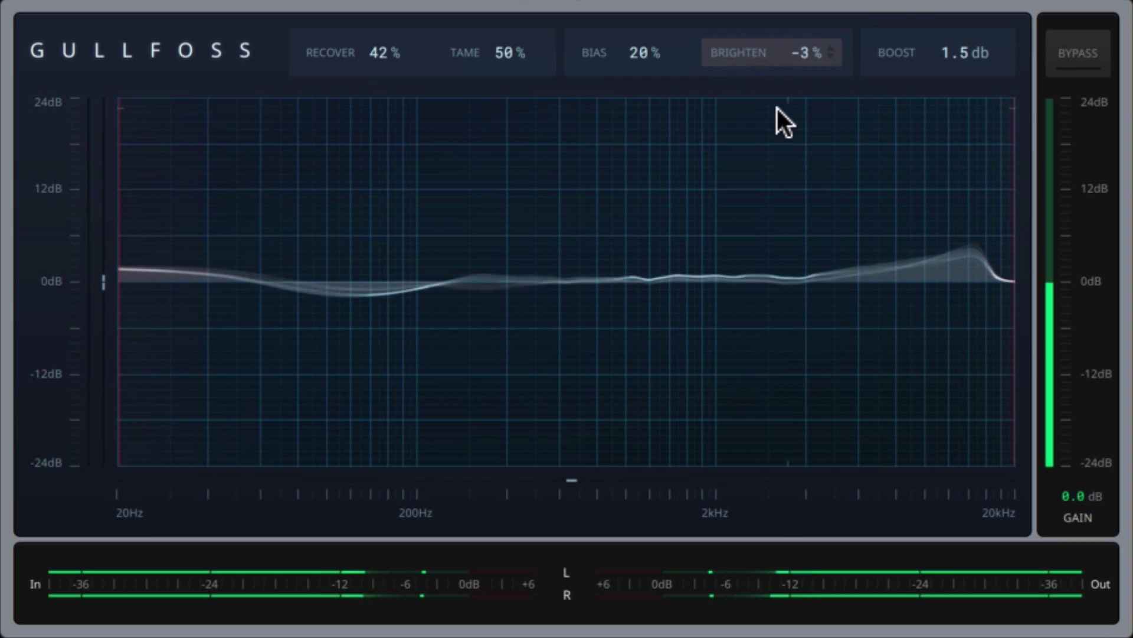